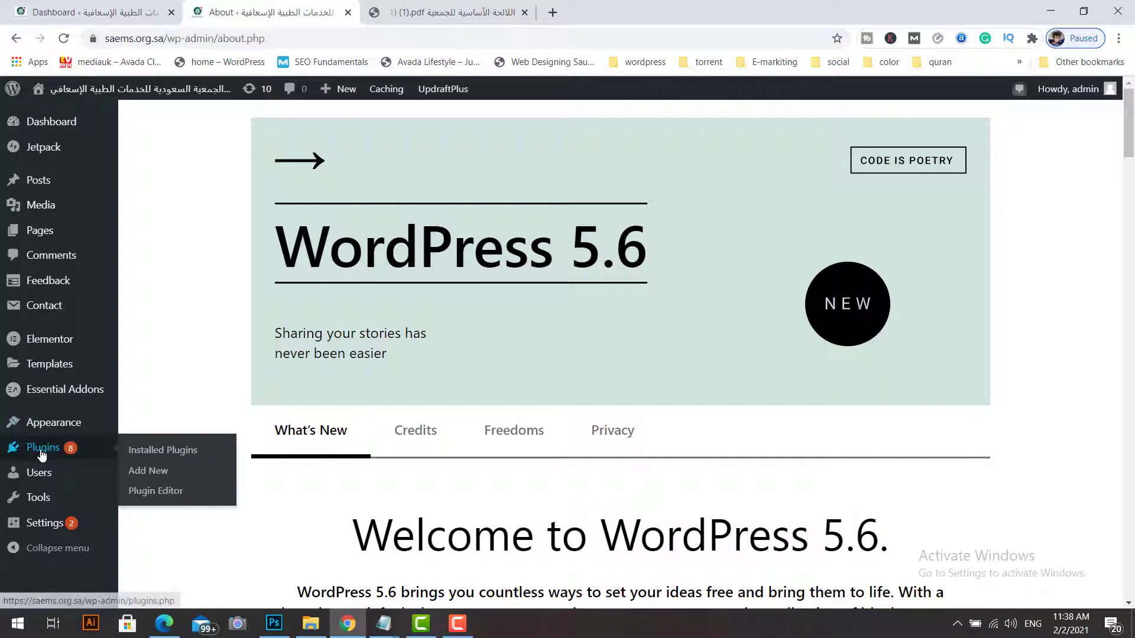
- Search the directory of new plugins for "pdf"
left_click(160, 476)
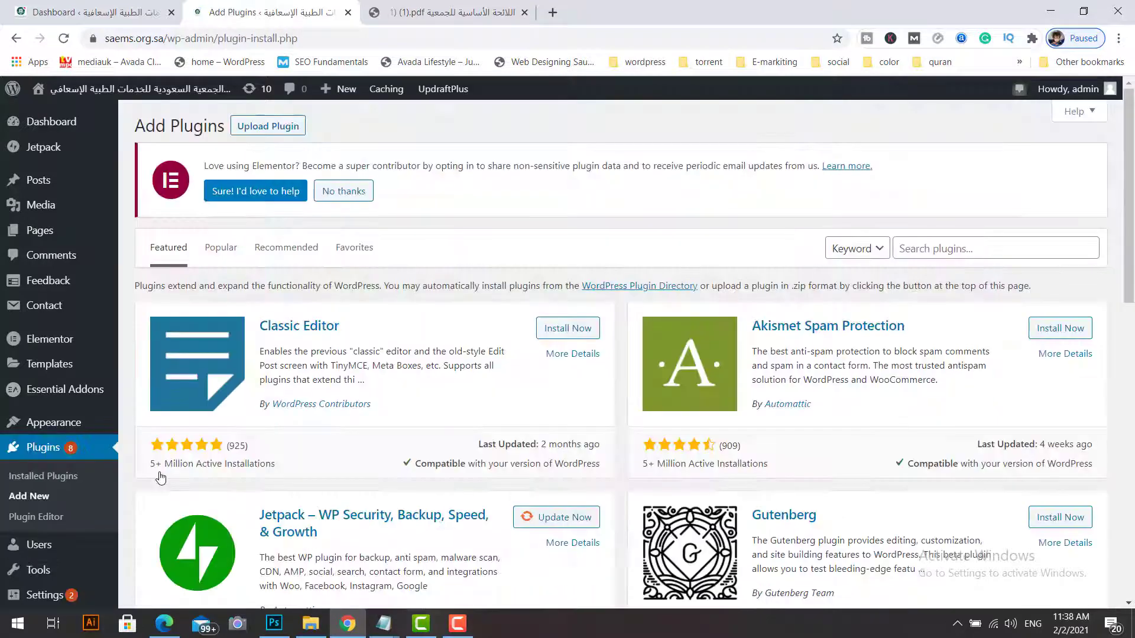
left_click(901, 256)
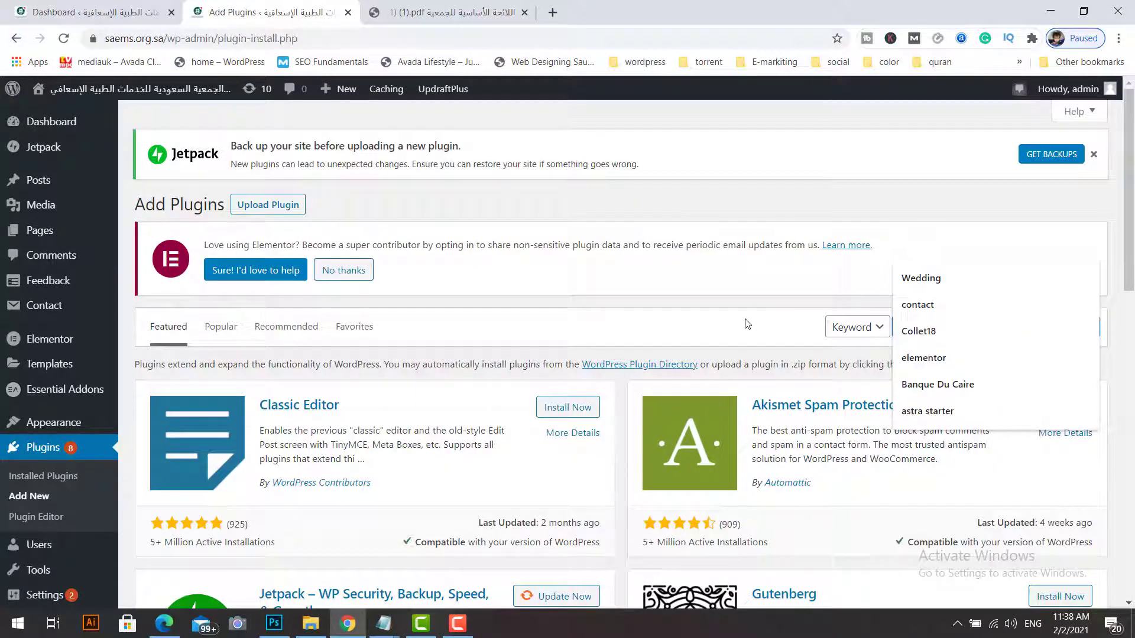
left_click(928, 329)
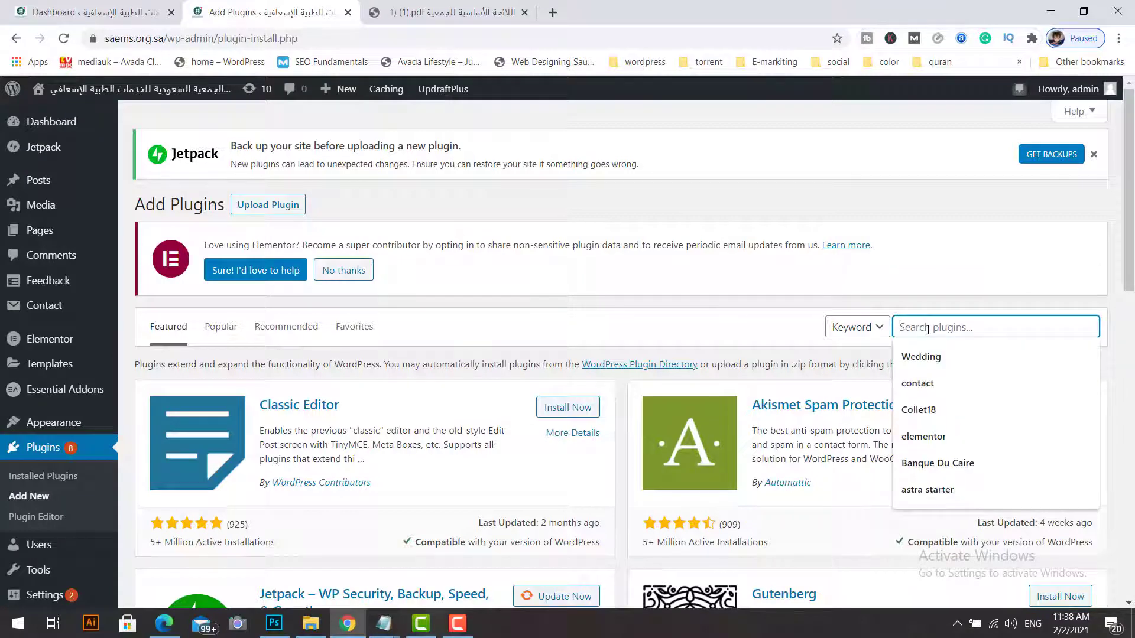
type("pdf")
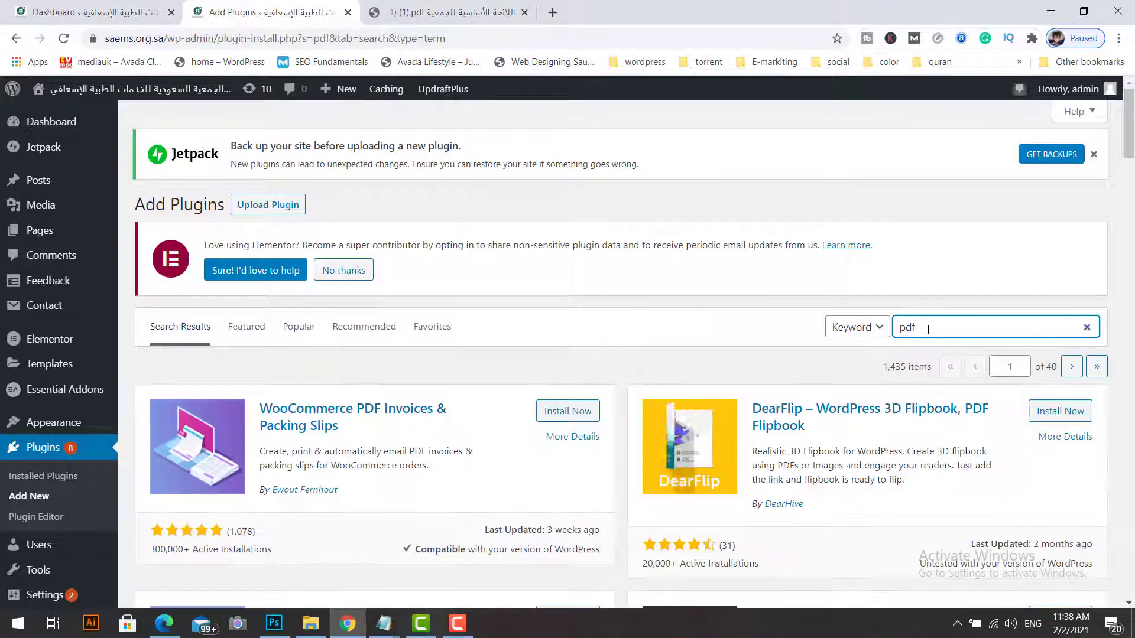
- Install and activate the PDF Embedder plugin from the search results
scroll(1132, 184, "down", 5)
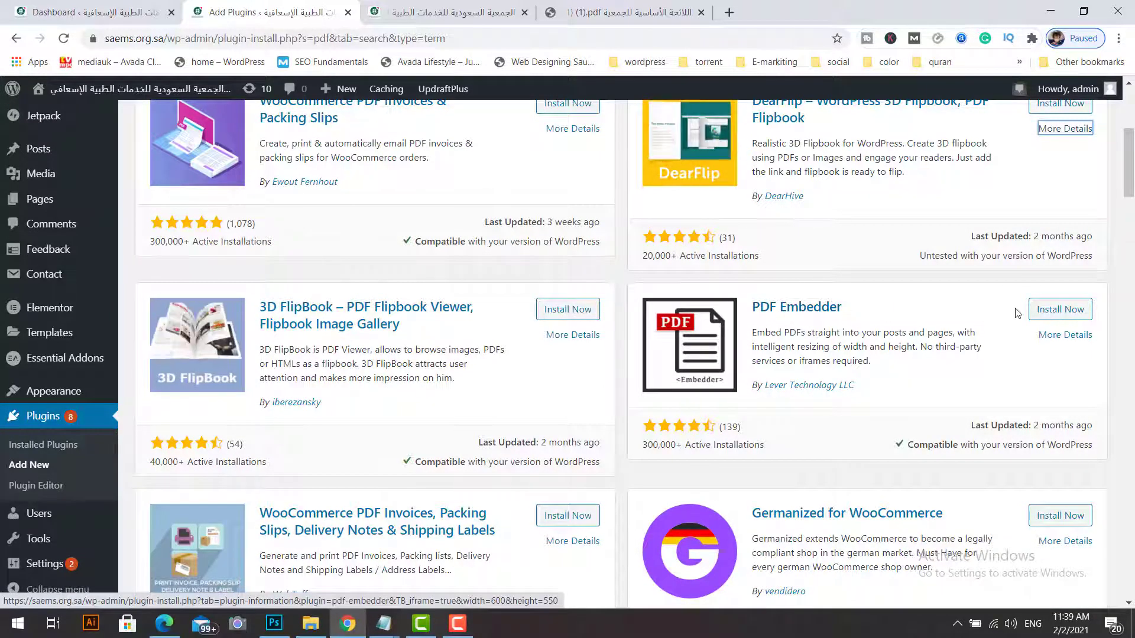
left_click(1054, 311)
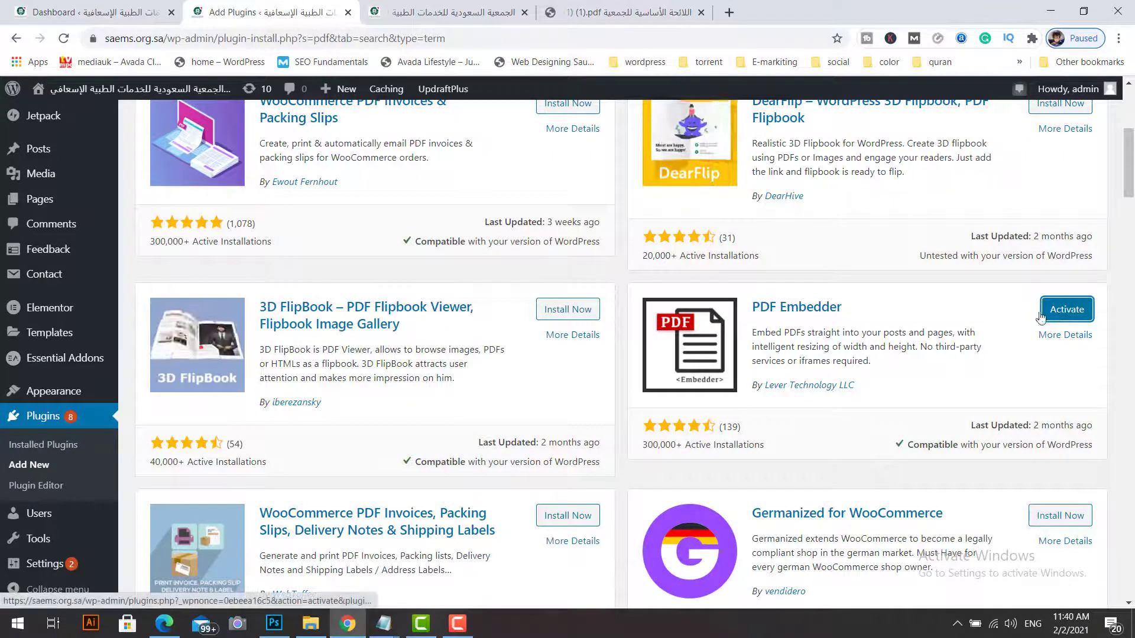
left_click(1057, 315)
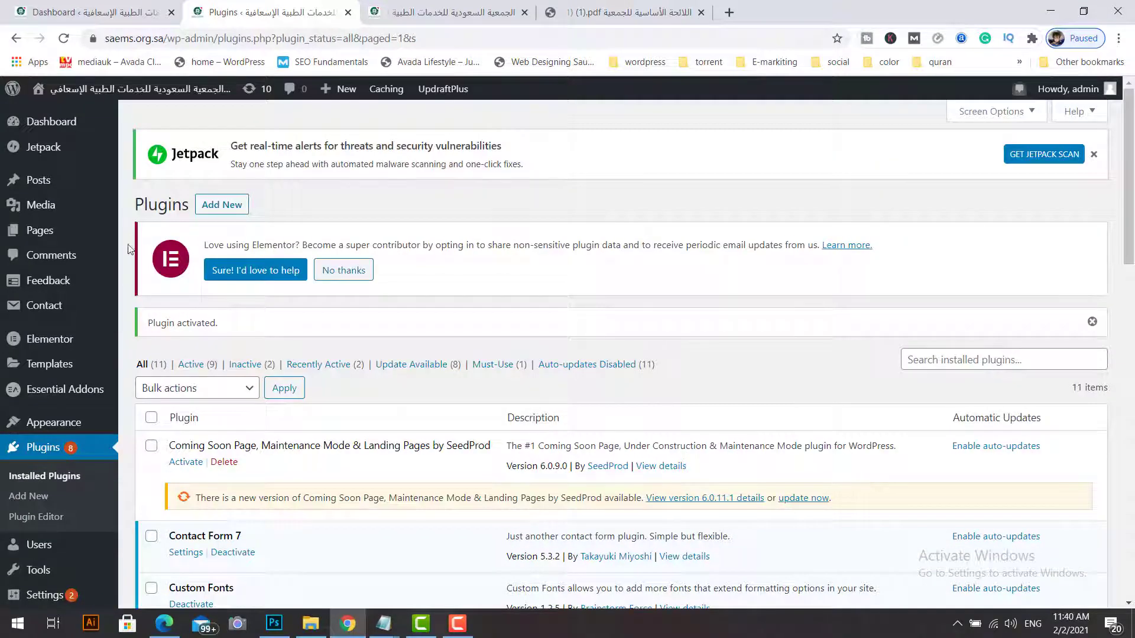
- Create a new page titled "اللائحة الأساسية"
mouse_move(49, 232)
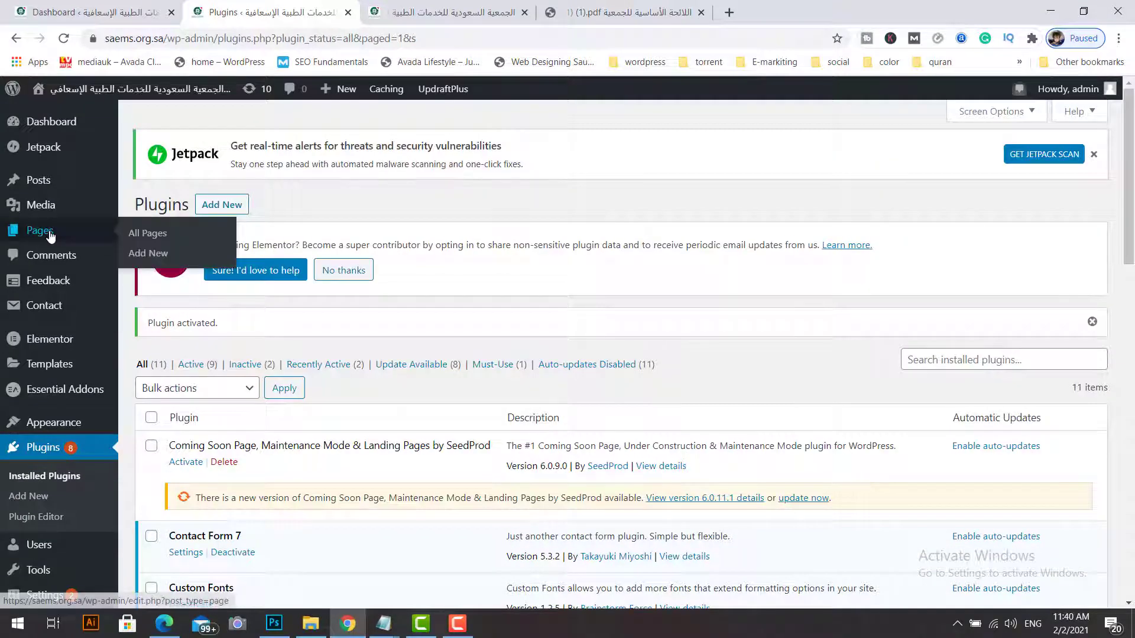
left_click(158, 259)
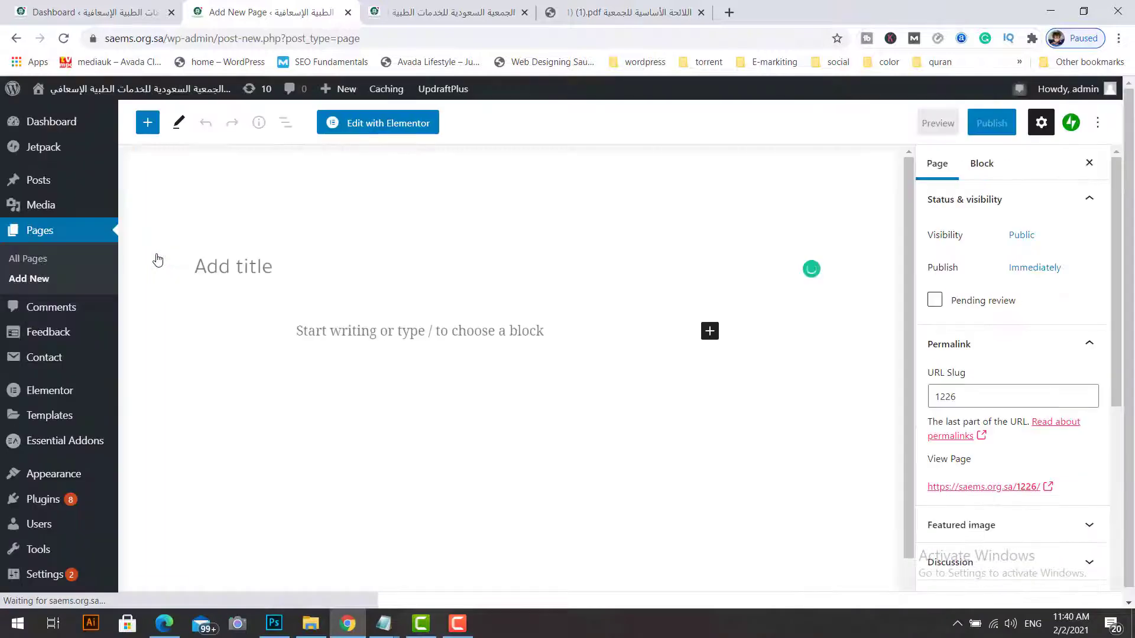
left_click(230, 268)
type("اللائحة الأساسية")
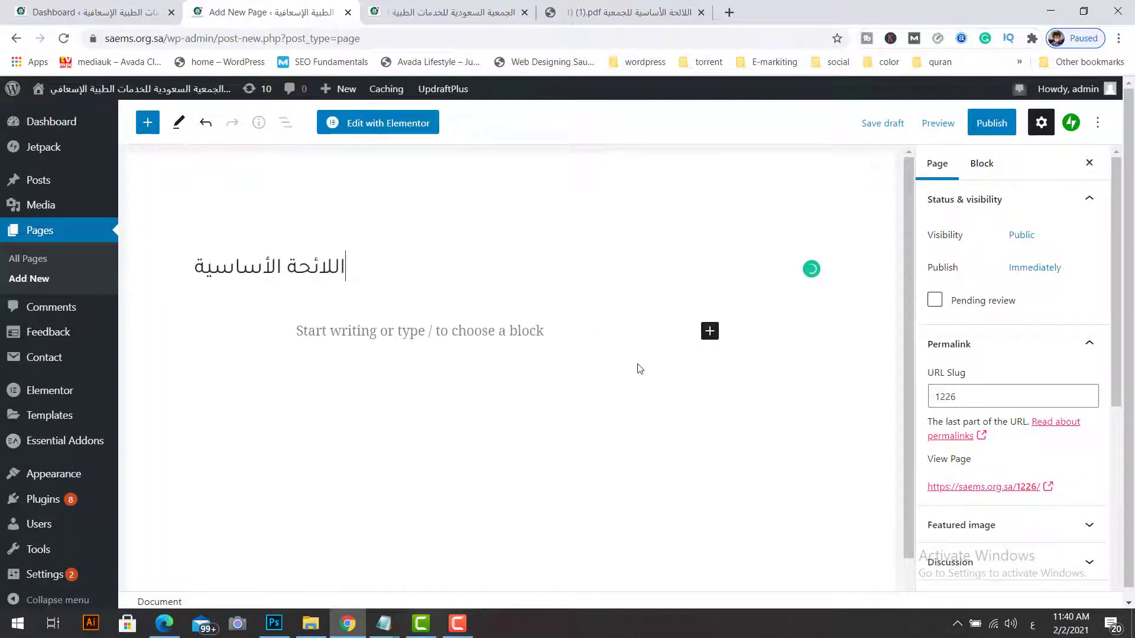
- Add a PDF Embedder block below the page title, finding it with the block search "pdf"
left_click(652, 359)
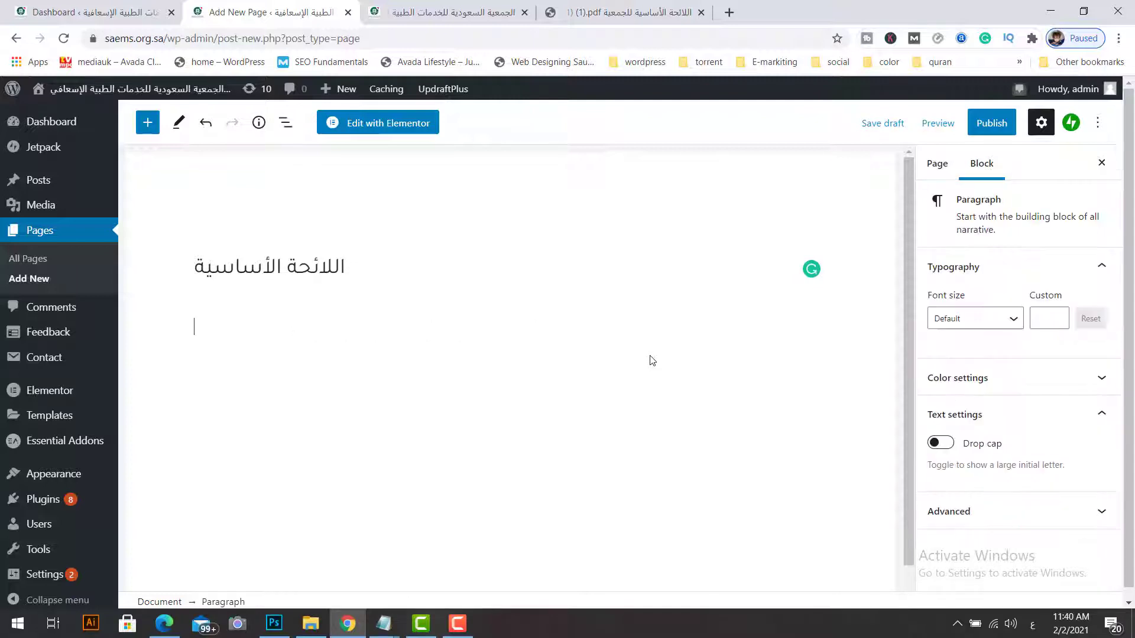
left_click(811, 329)
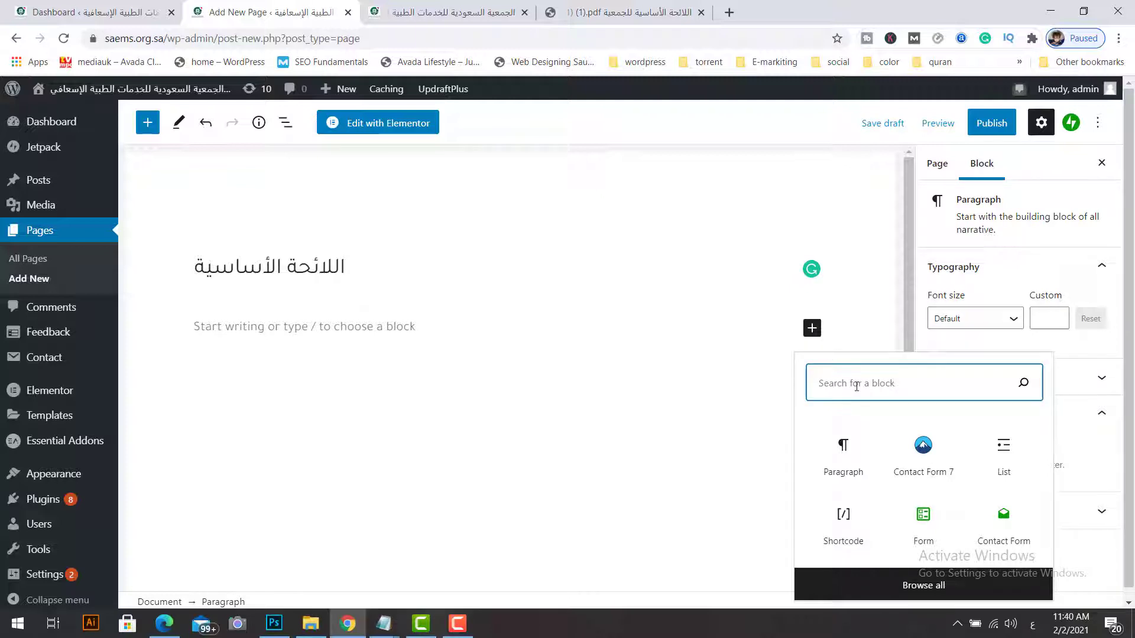
type("pdf")
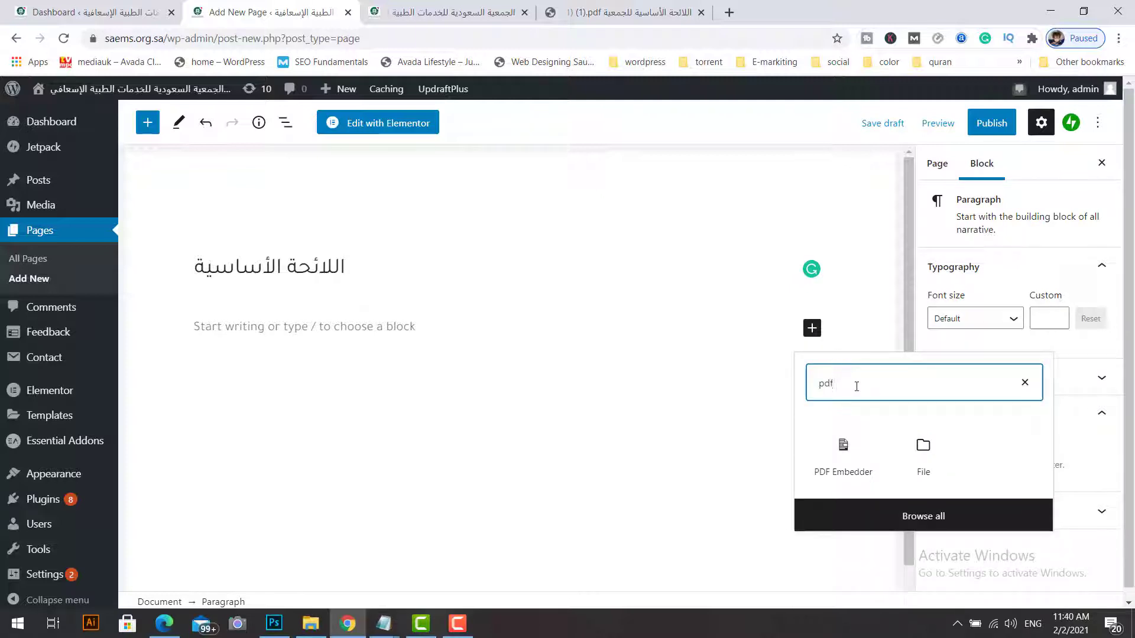
left_click(843, 452)
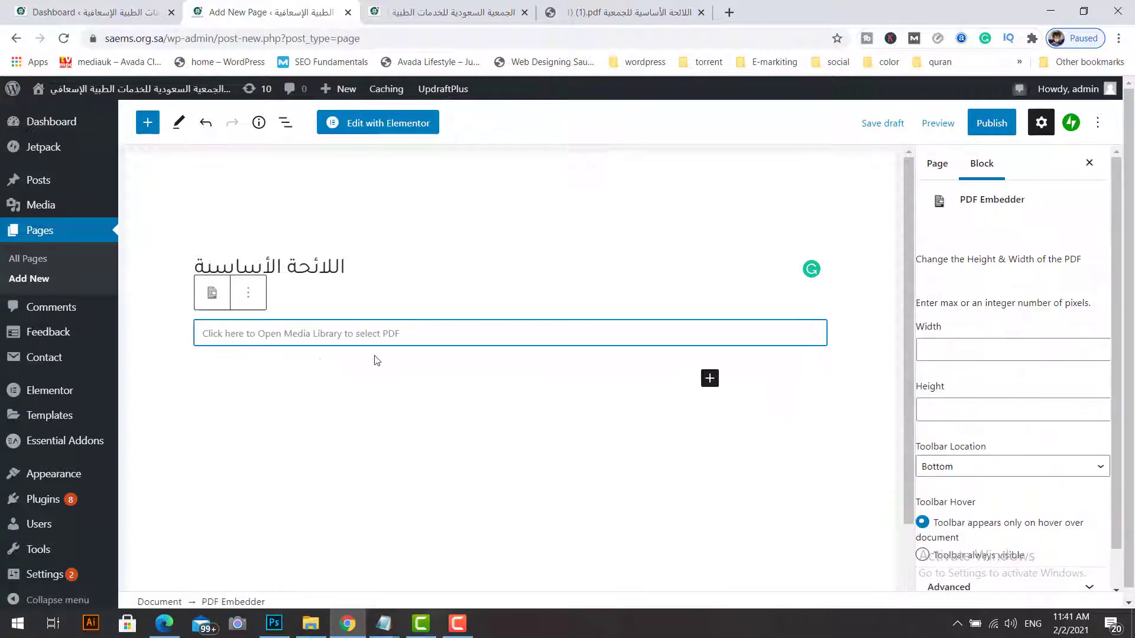
- Upload "my pdf.pdf" to the media library and select it as the PDF Embedder block's document
left_click(298, 337)
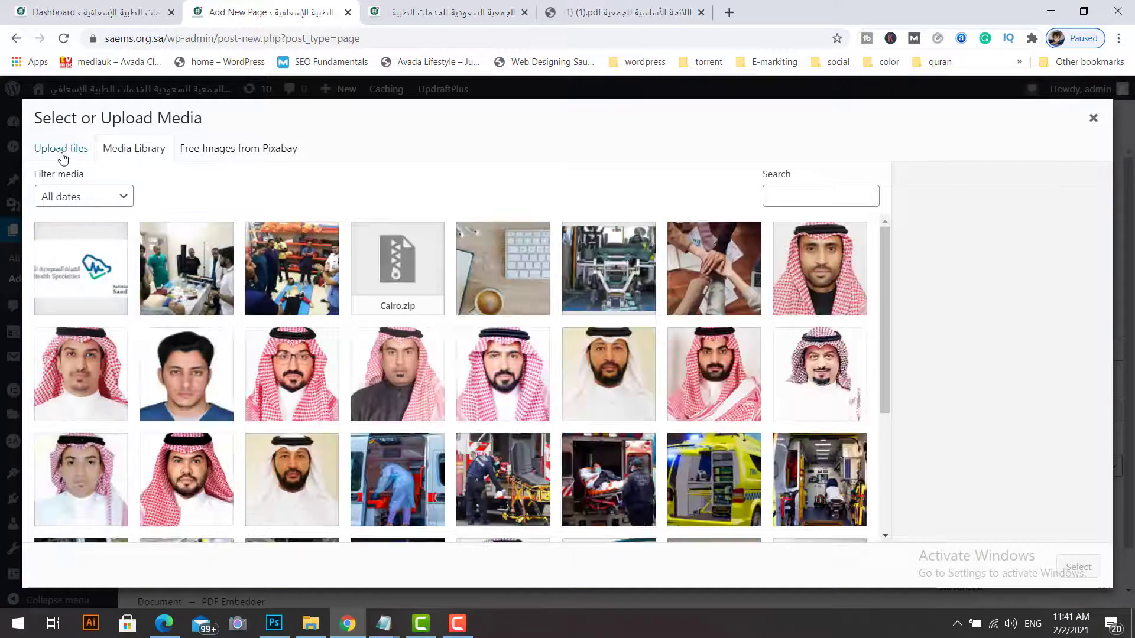
left_click(62, 153)
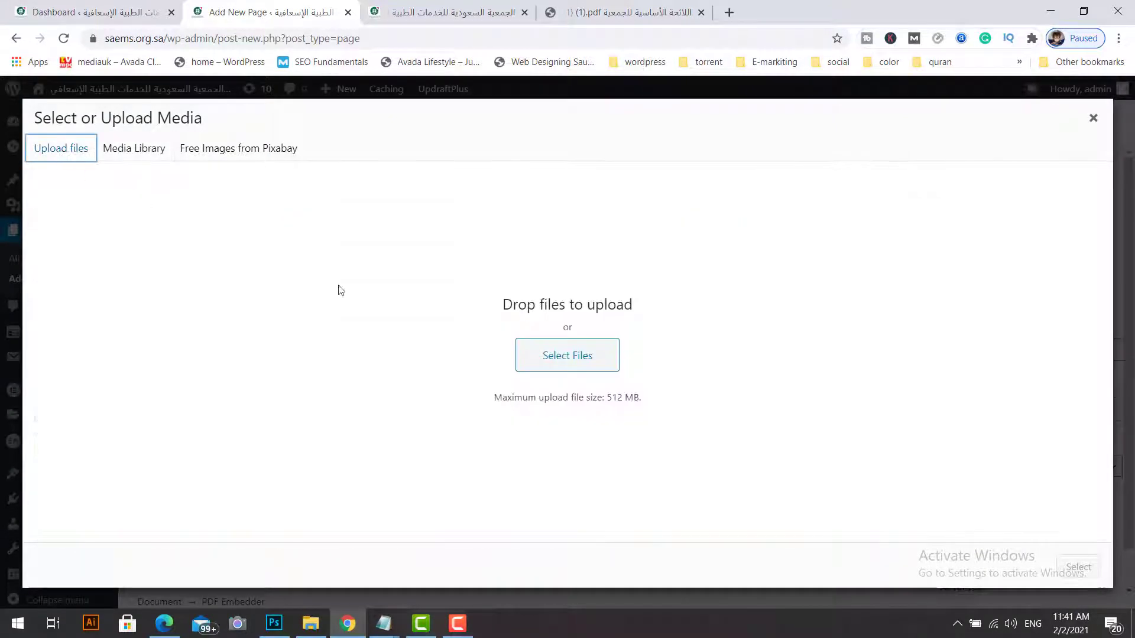
left_click(578, 366)
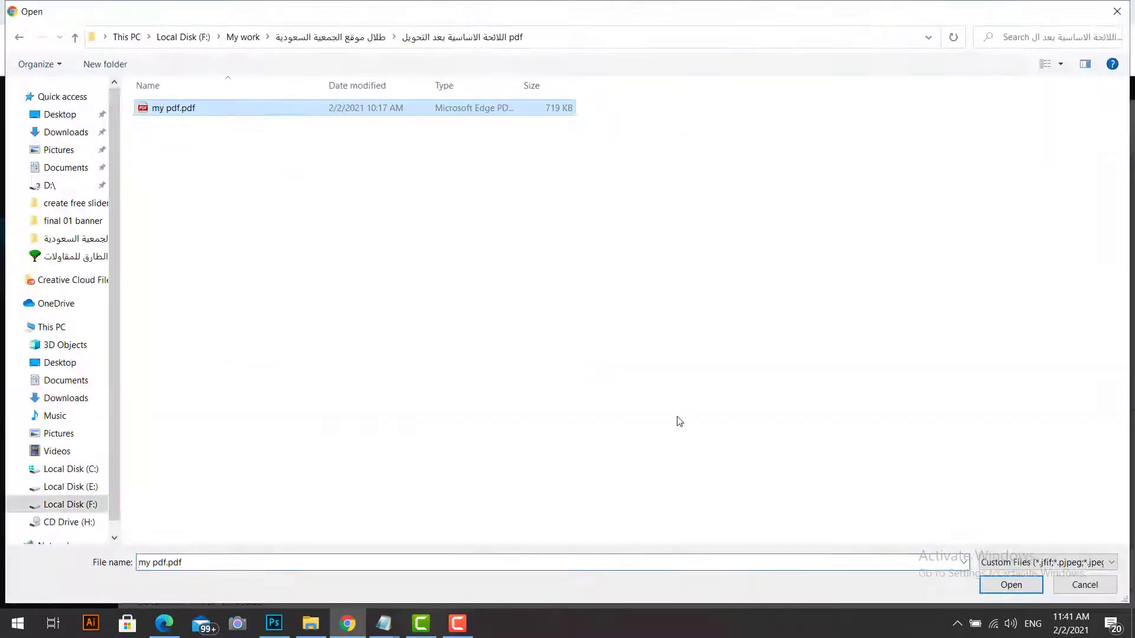
left_click(1031, 585)
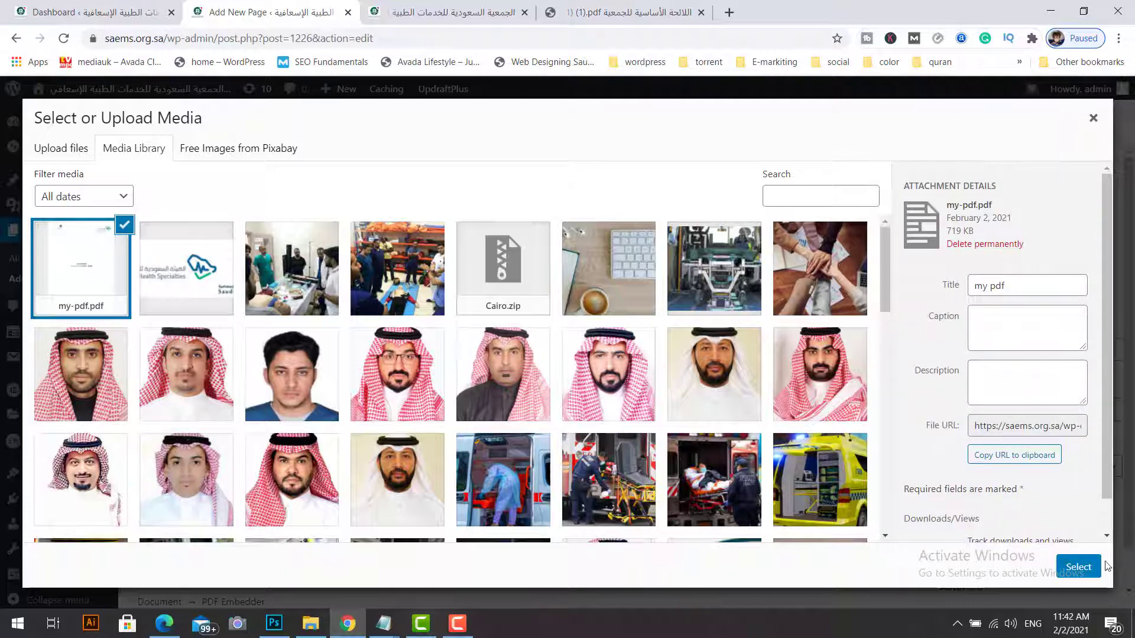
left_click(1089, 571)
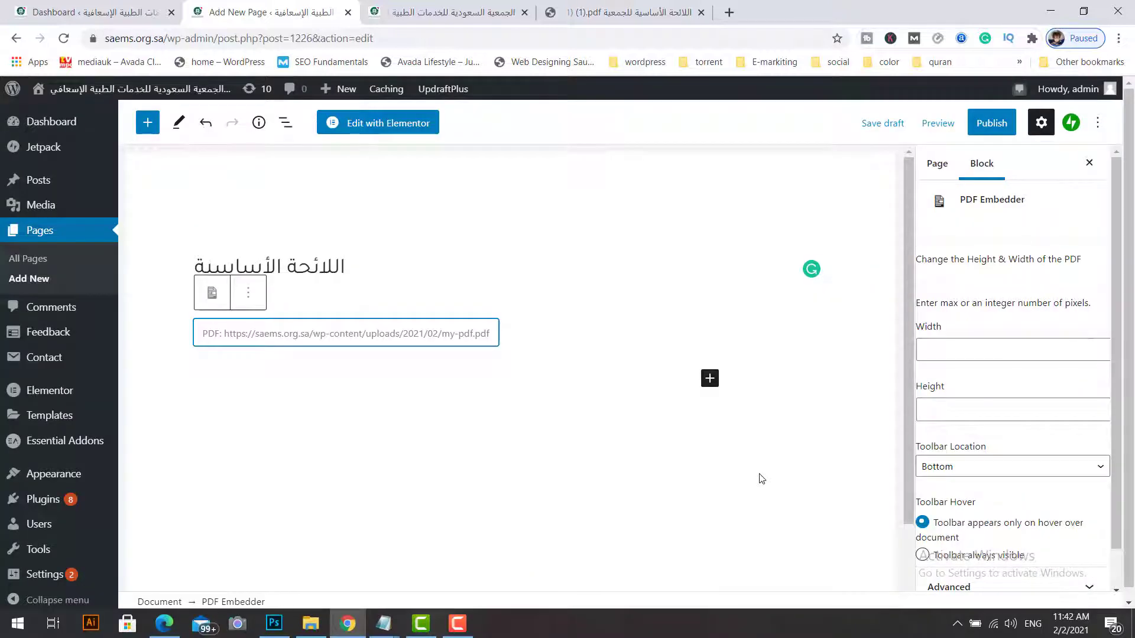
- Preview the draft page in a new tab and page forward through the embedded PDF
scroll(934, 178, "down", 1)
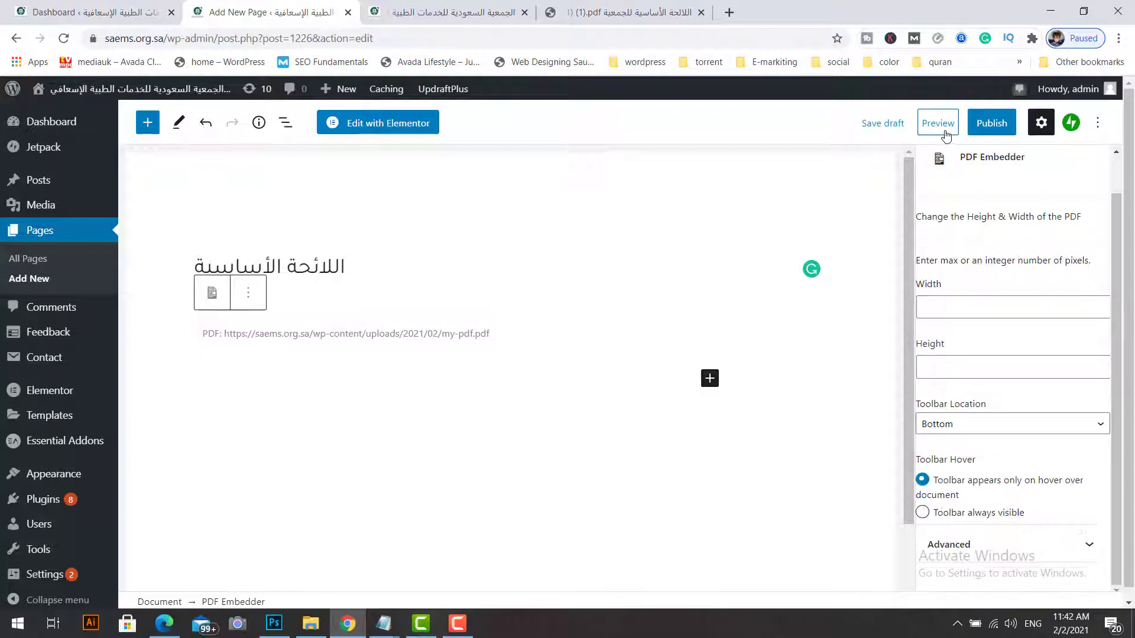
left_click(940, 123)
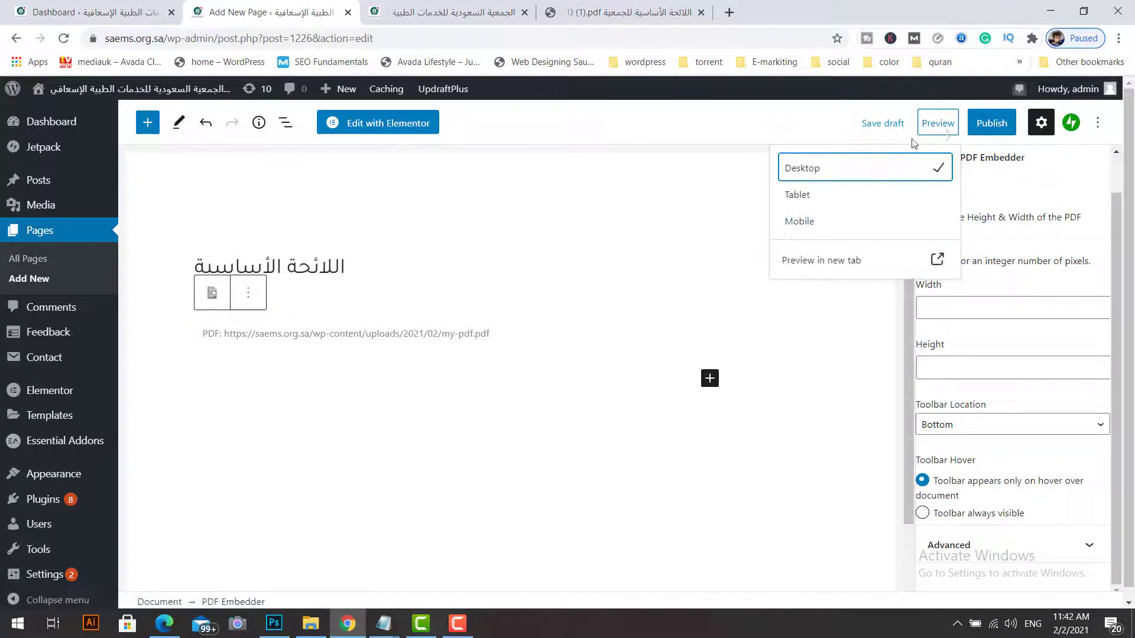
left_click(831, 263)
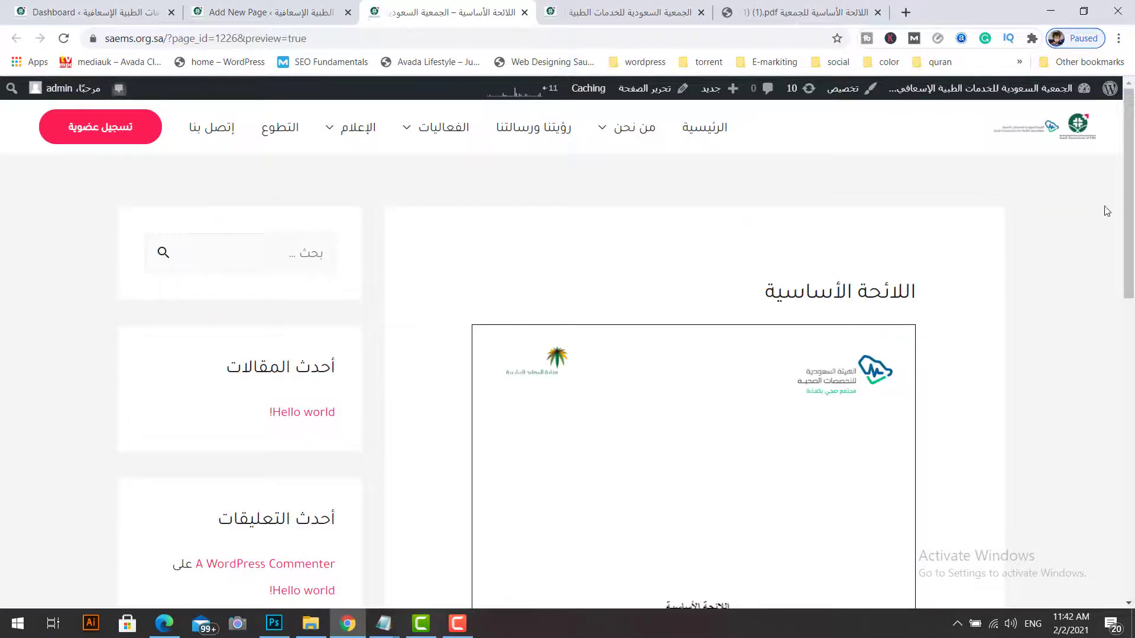
left_click_drag(1130, 198, 1132, 305)
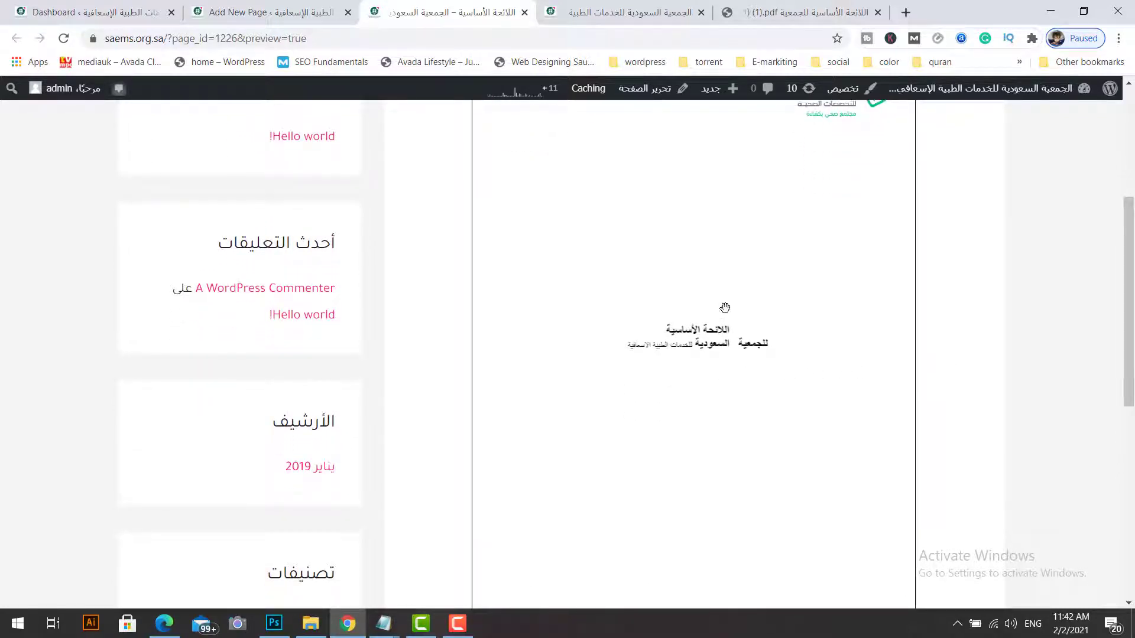
left_click_drag(1129, 302, 1129, 373)
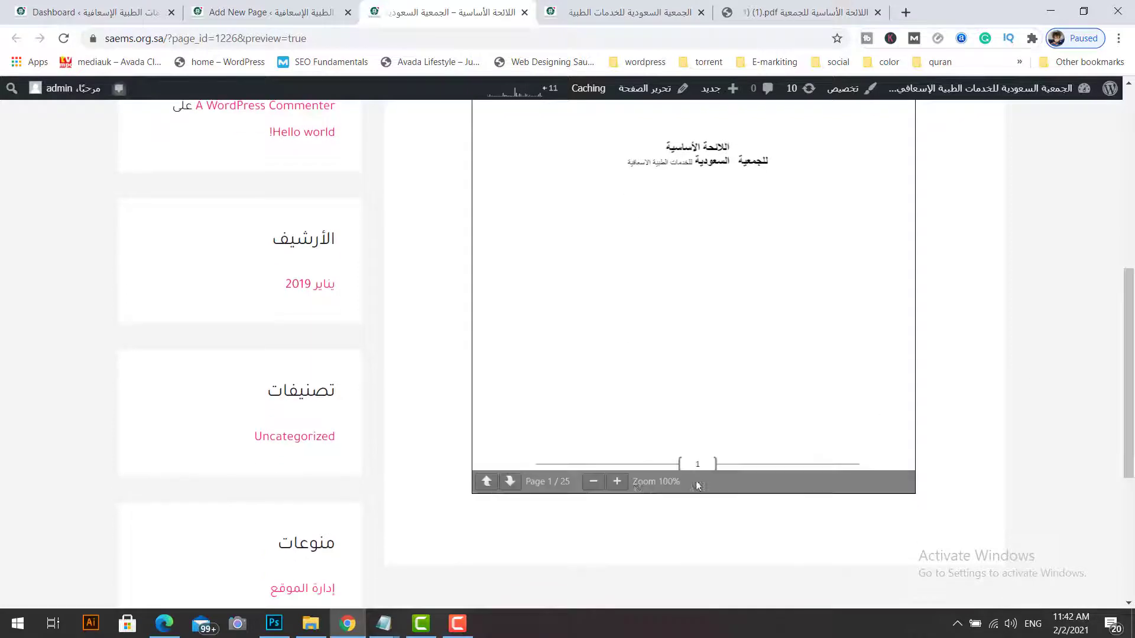
left_click(509, 482)
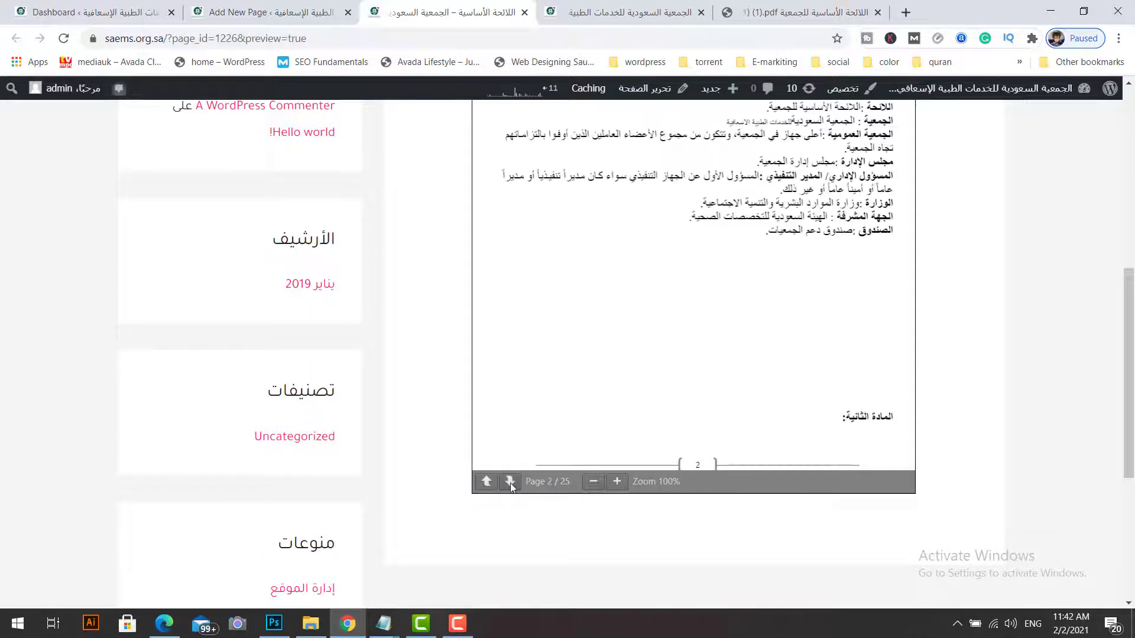
left_click(509, 483)
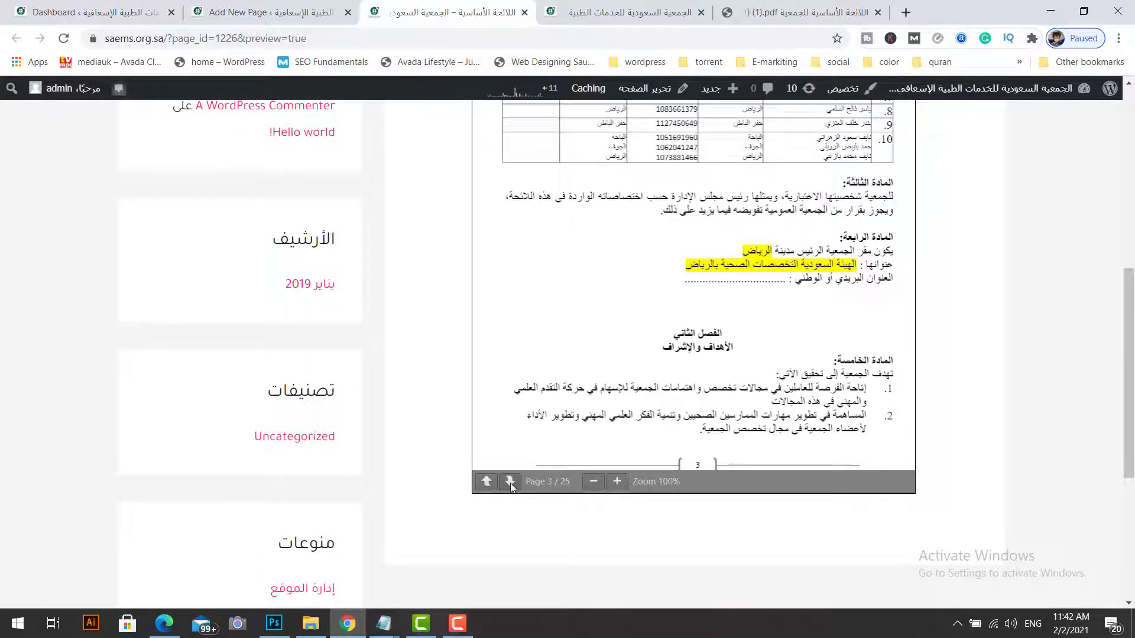
left_click(509, 483)
left_click_drag(1129, 467, 1129, 402)
- Return to the page editor and set the page's Astra sidebar option to No Sidebar
left_click(296, 13)
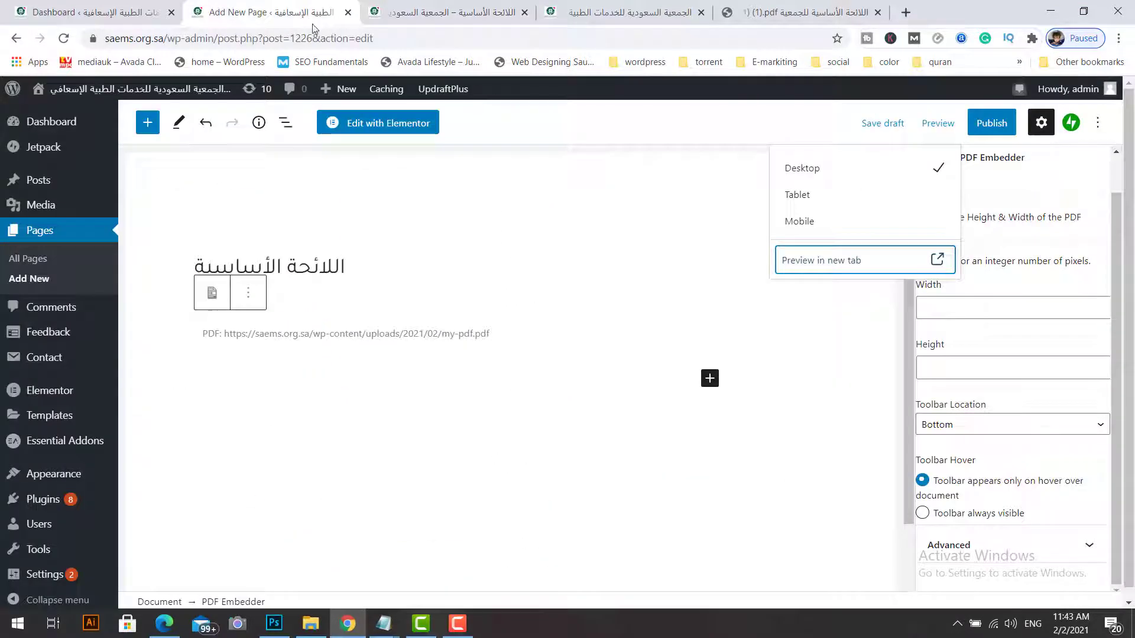
left_click(875, 324)
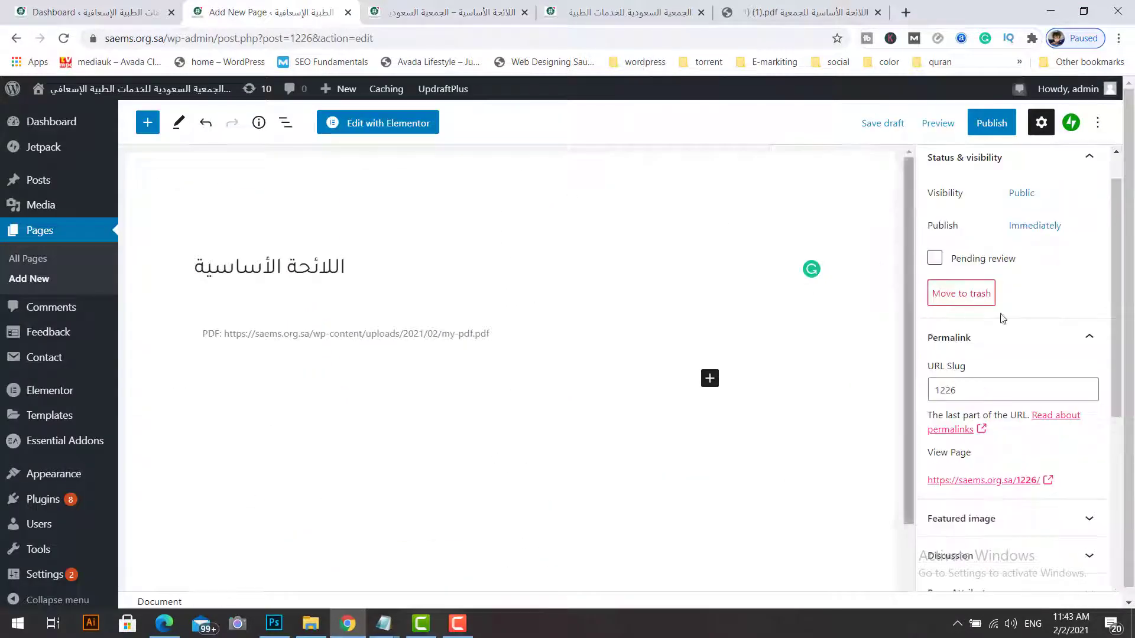
scroll(1119, 324, "down", 5)
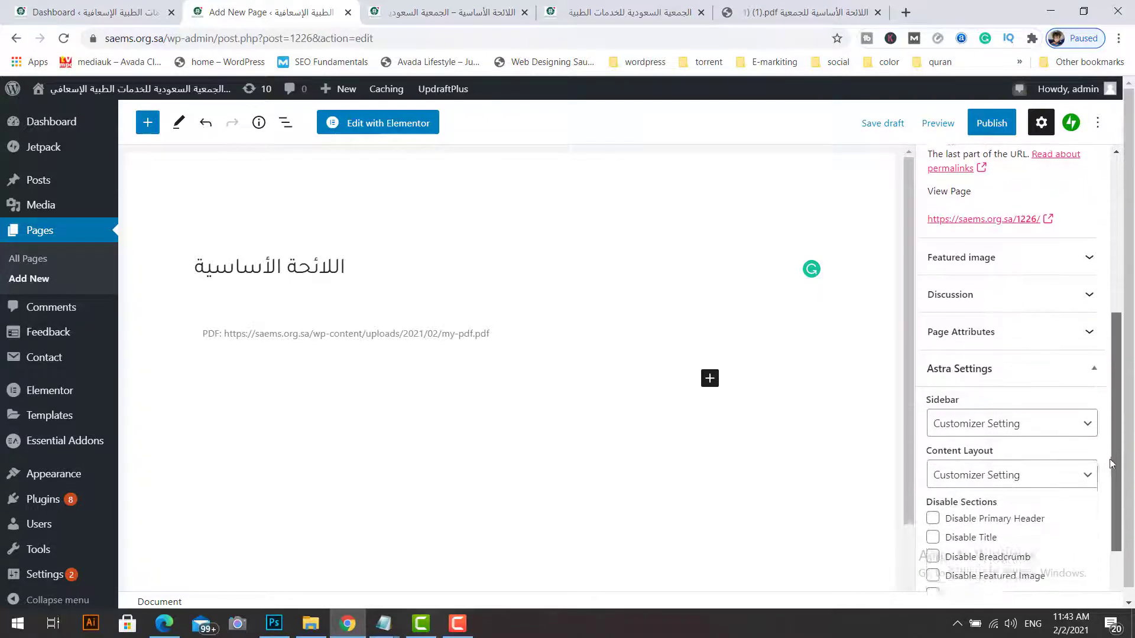
left_click(1024, 394)
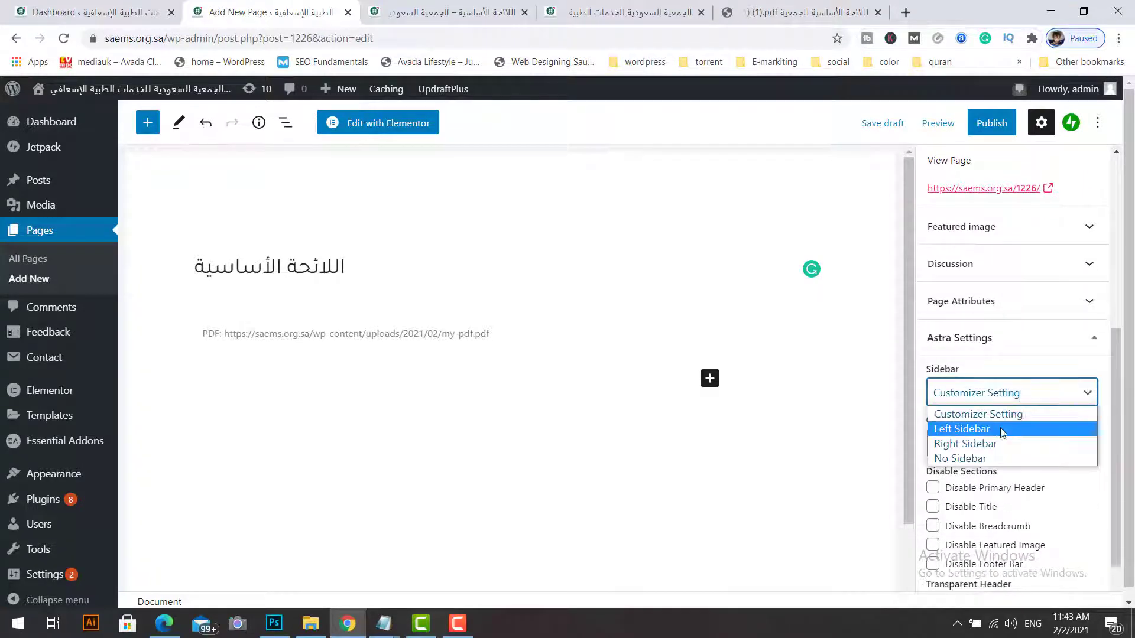
left_click(1006, 461)
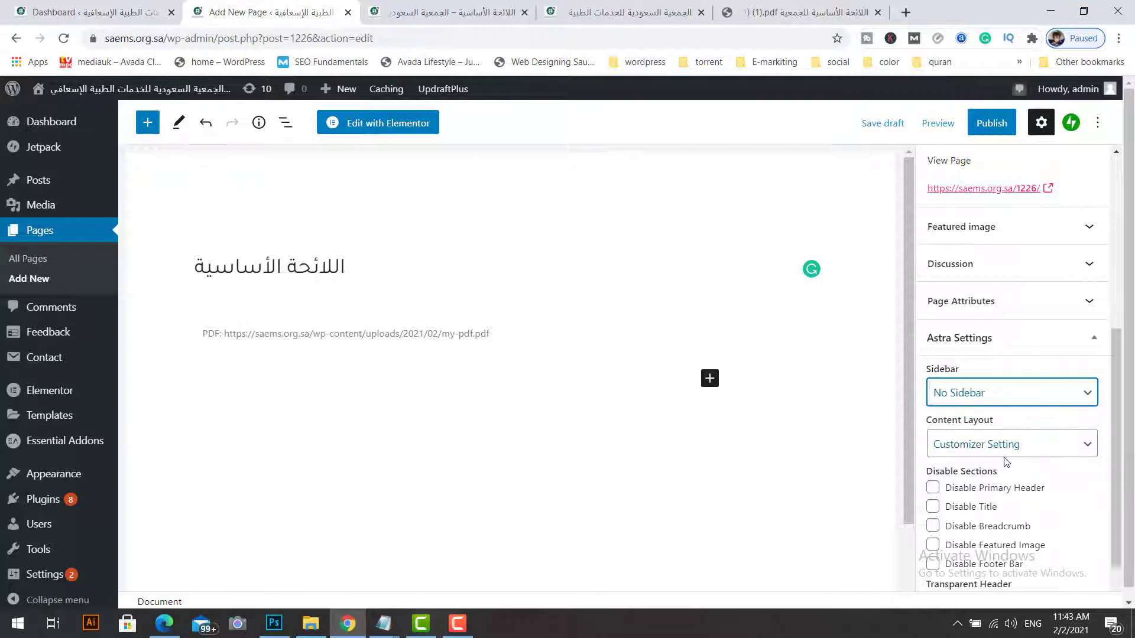
- Disable the title and the featured image for this page in the Astra settings
left_click_drag(1123, 422, 1124, 435)
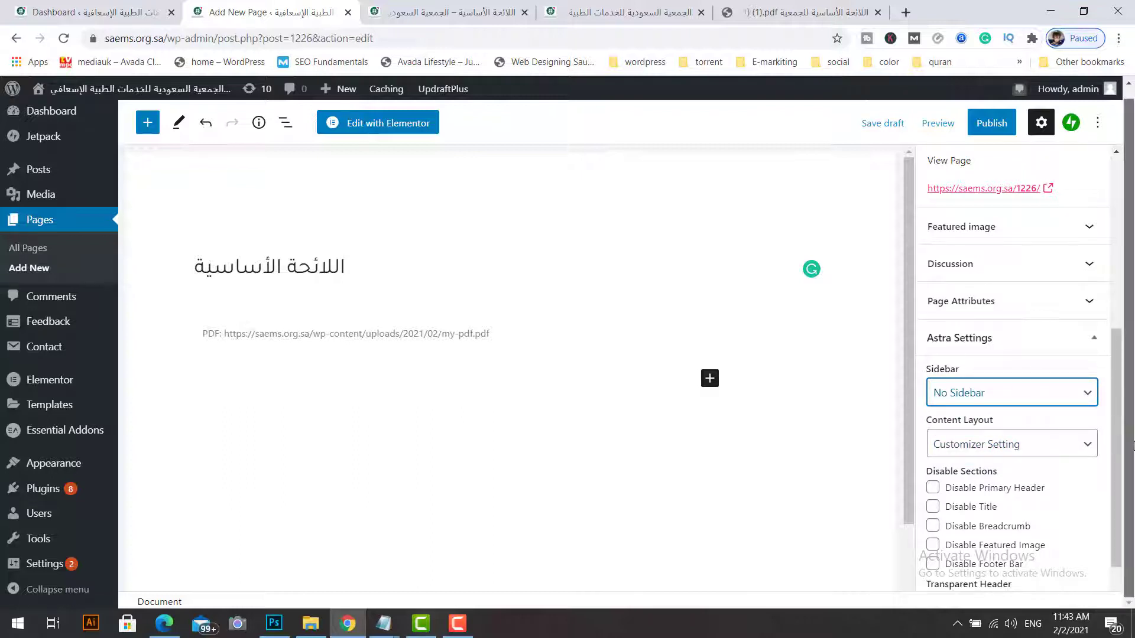
scroll(1117, 436, "down", 1)
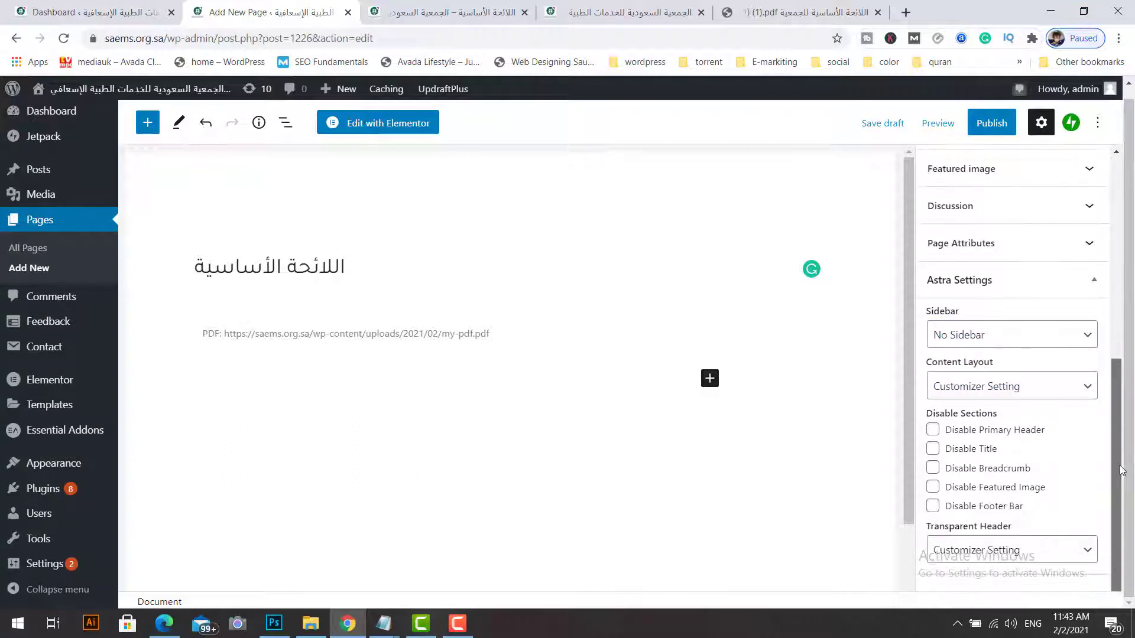
left_click(938, 453)
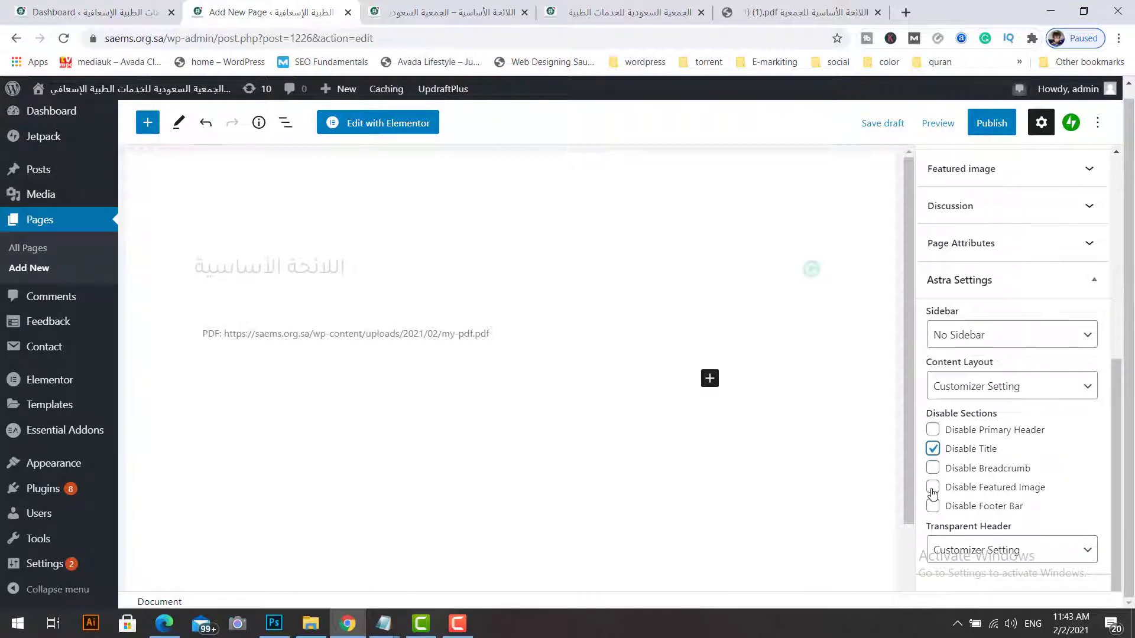
left_click(933, 493)
- Preview the page again in a new tab and page through the embedded PDF to page 6
left_click(937, 123)
left_click(840, 271)
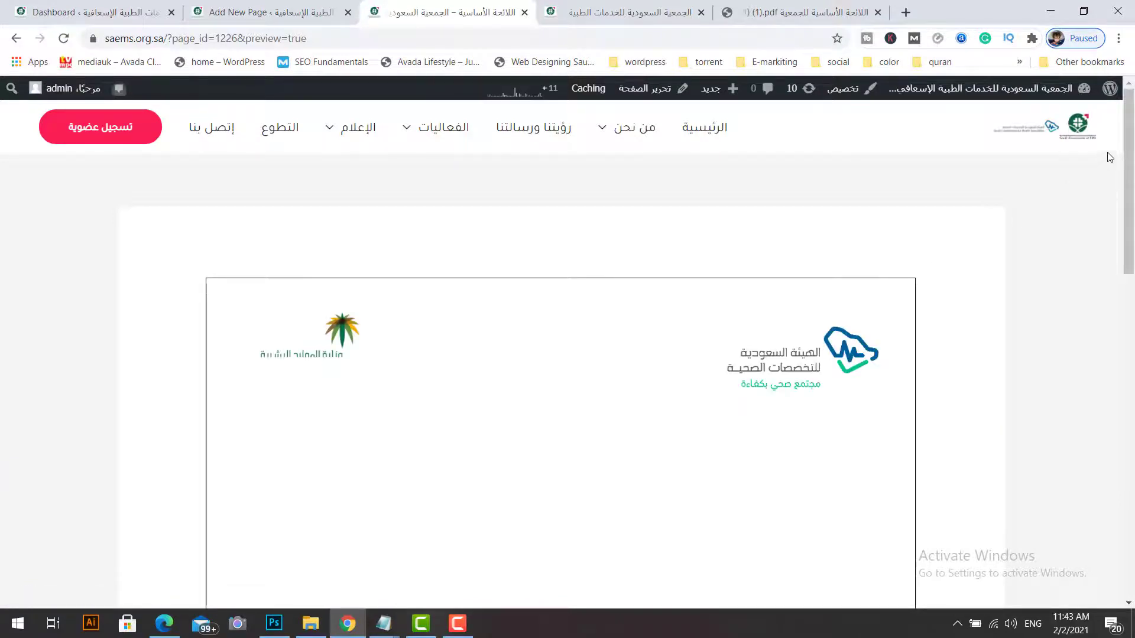
left_click_drag(1130, 174, 1131, 438)
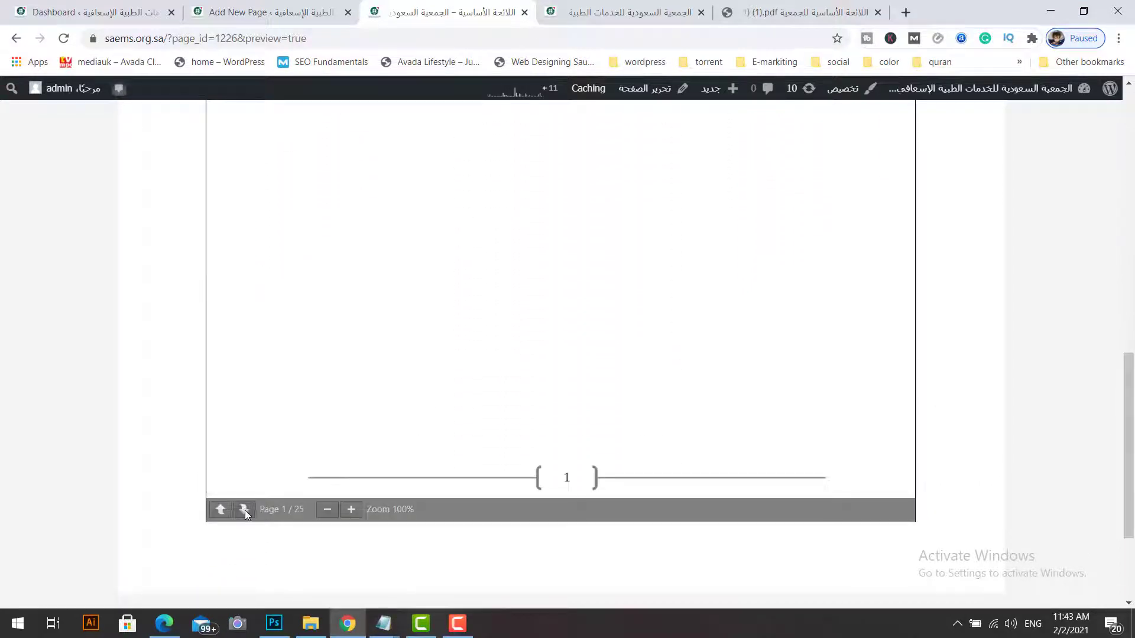
left_click(243, 509)
mouse_move(1128, 496)
left_mouse_down()
mouse_move(1131, 321)
mouse_move(1131, 507)
left_mouse_up()
left_click(243, 566)
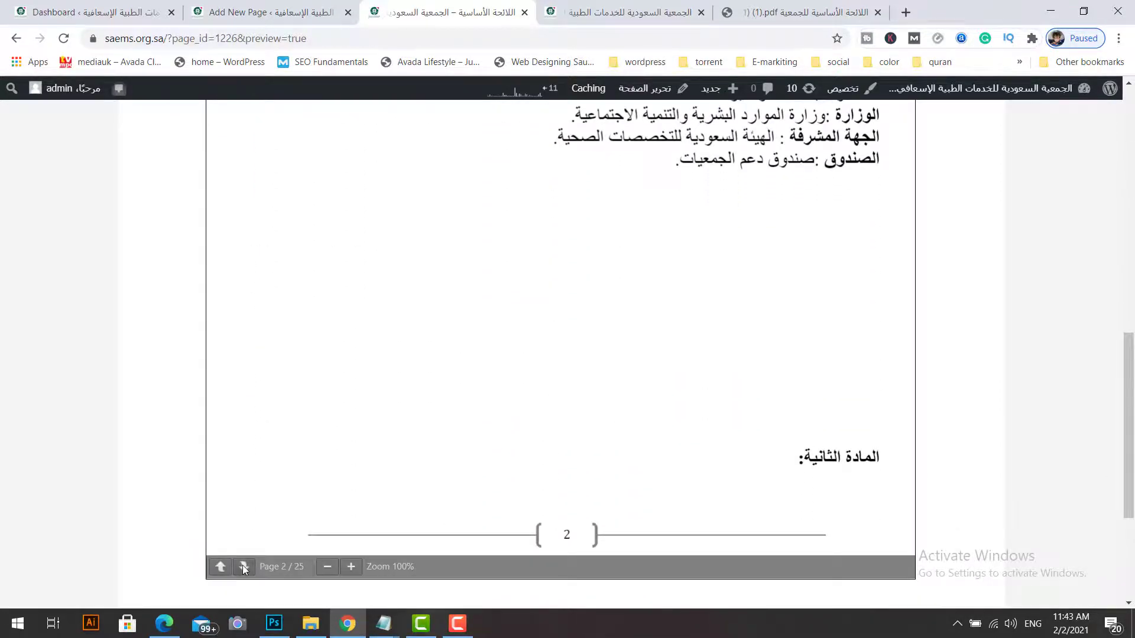
left_click(242, 567)
left_click(242, 567)
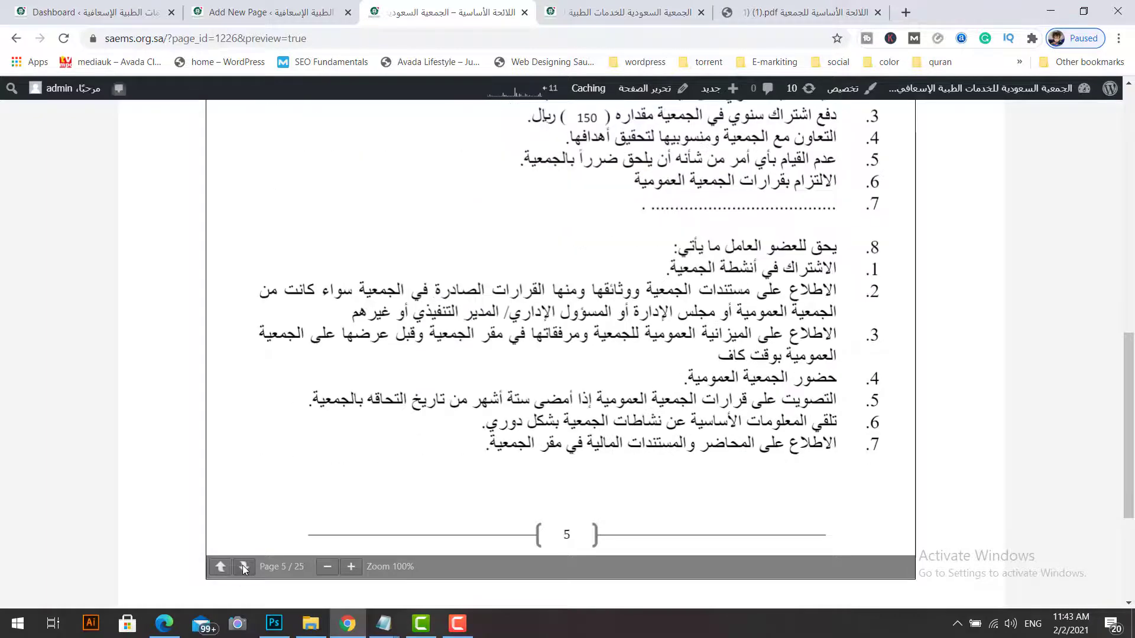
left_click(242, 567)
mouse_move(1127, 464)
left_mouse_down()
mouse_move(1127, 263)
mouse_move(1133, 459)
left_mouse_up()
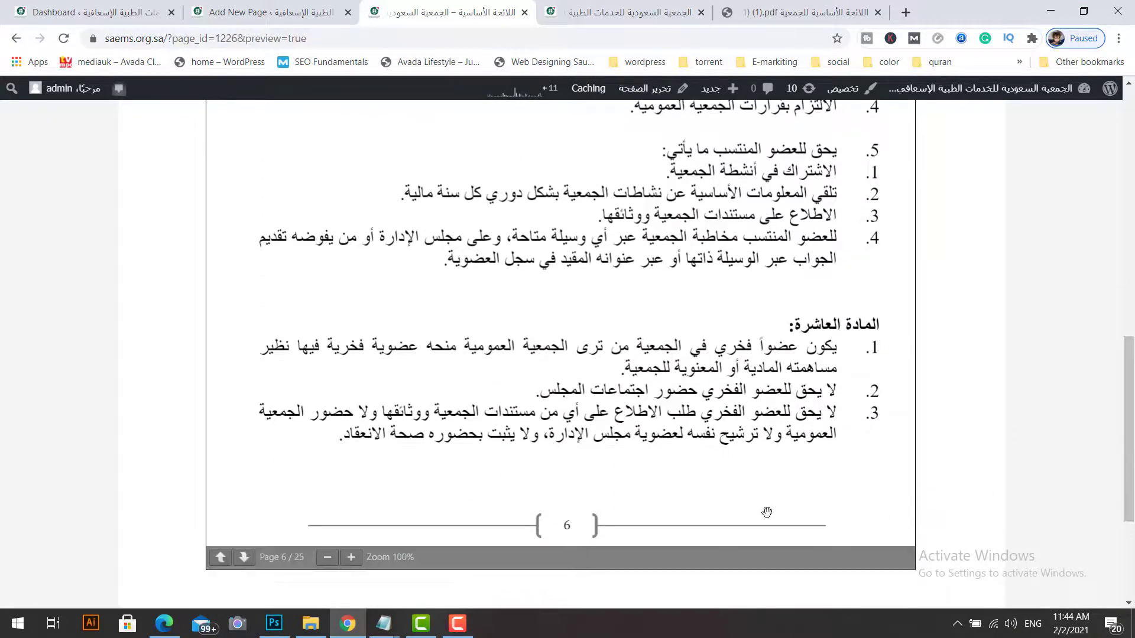
- Test the embedded PDF viewer's zoom by zooming out once and back in to 110%
left_click(329, 559)
left_click(350, 558)
left_click(349, 558)
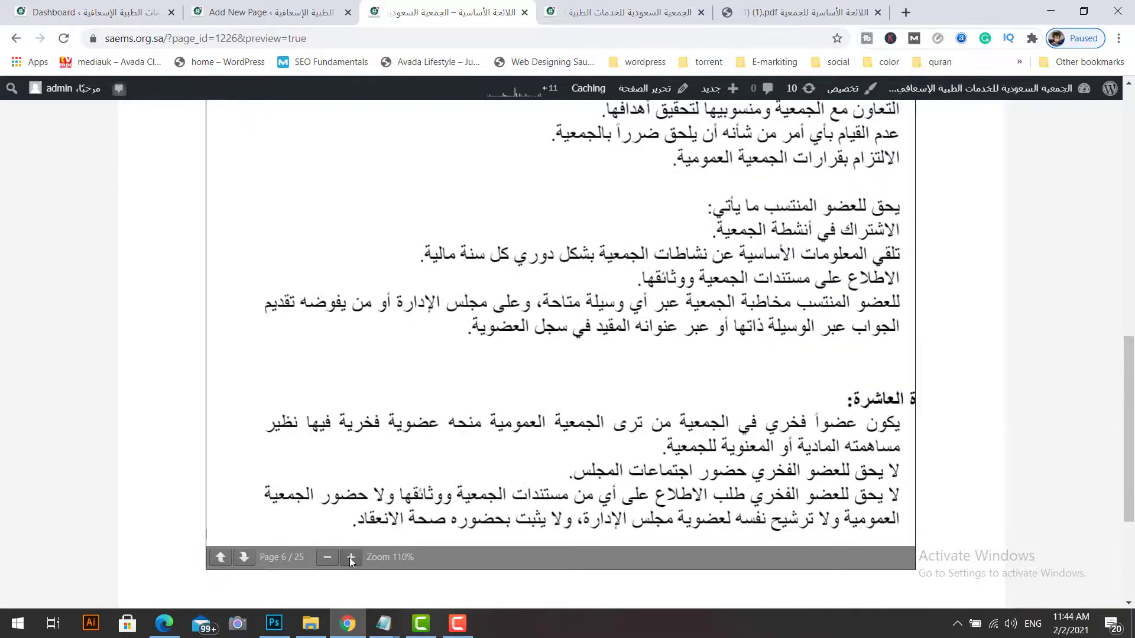